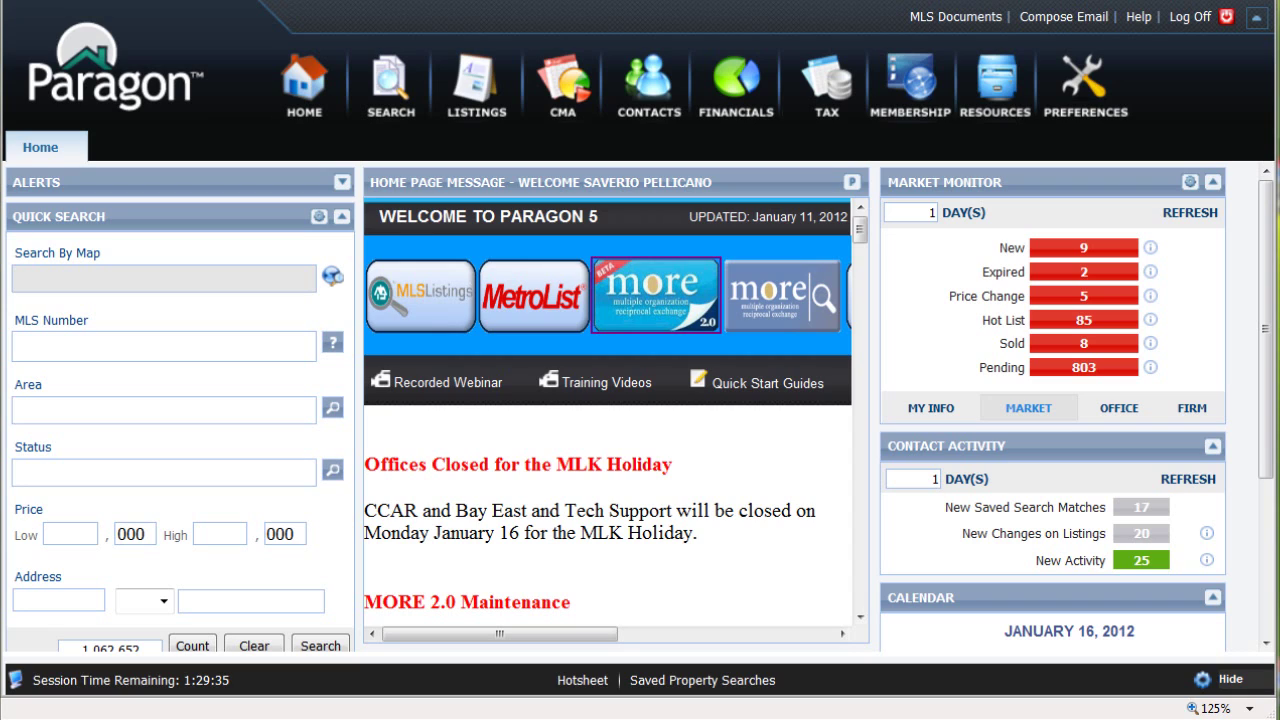
# Step: Open the contact manager's list of contacts and open the record of the contact in row 24
pyautogui.click(658, 90)
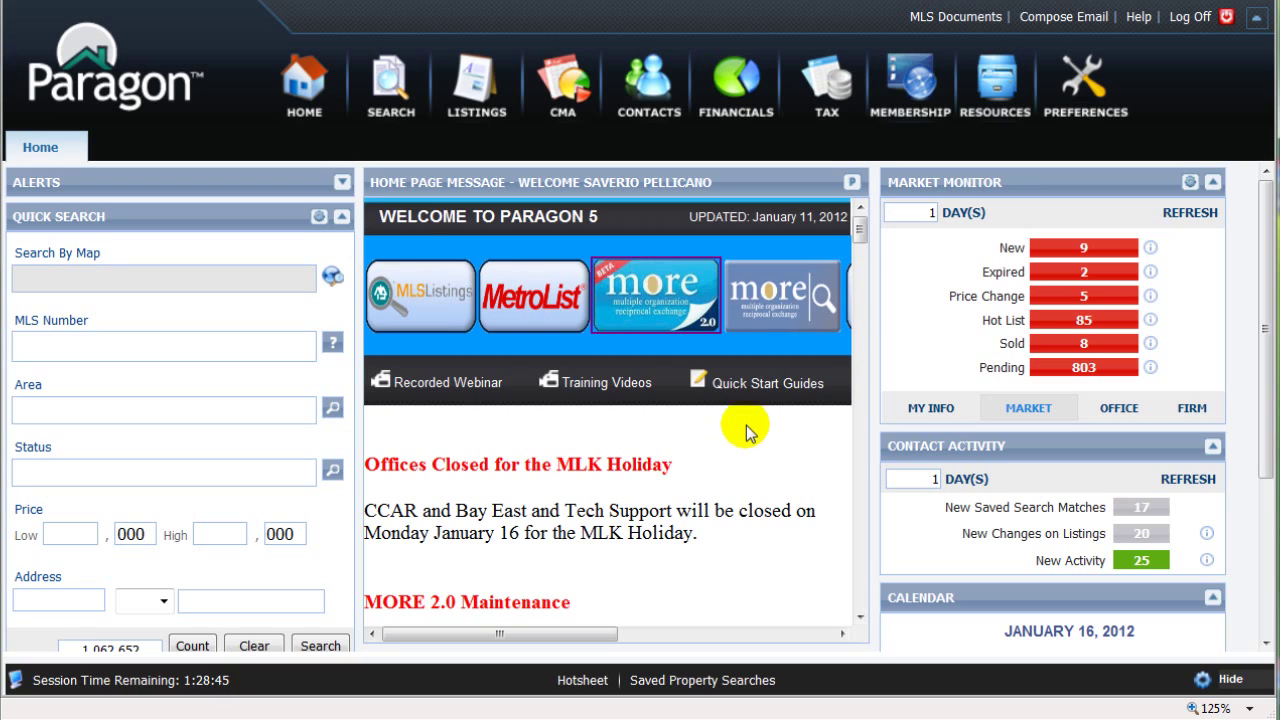
pyautogui.click(657, 103)
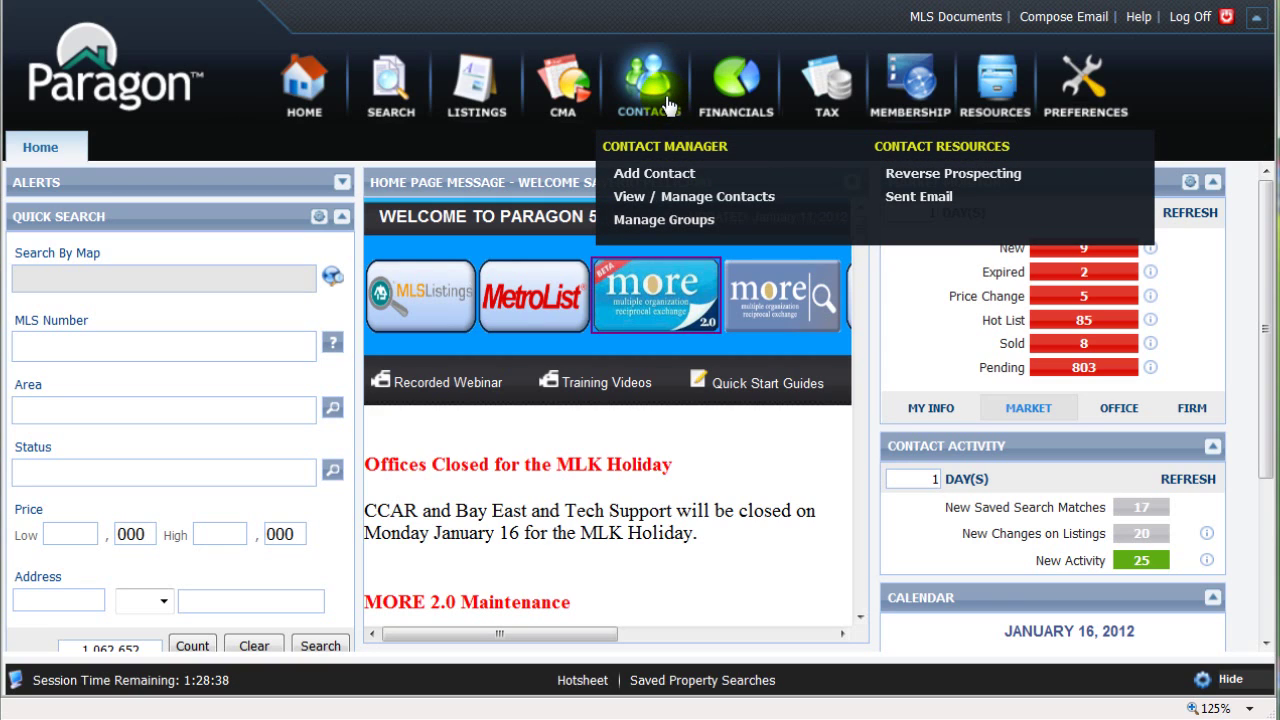
pyautogui.click(670, 198)
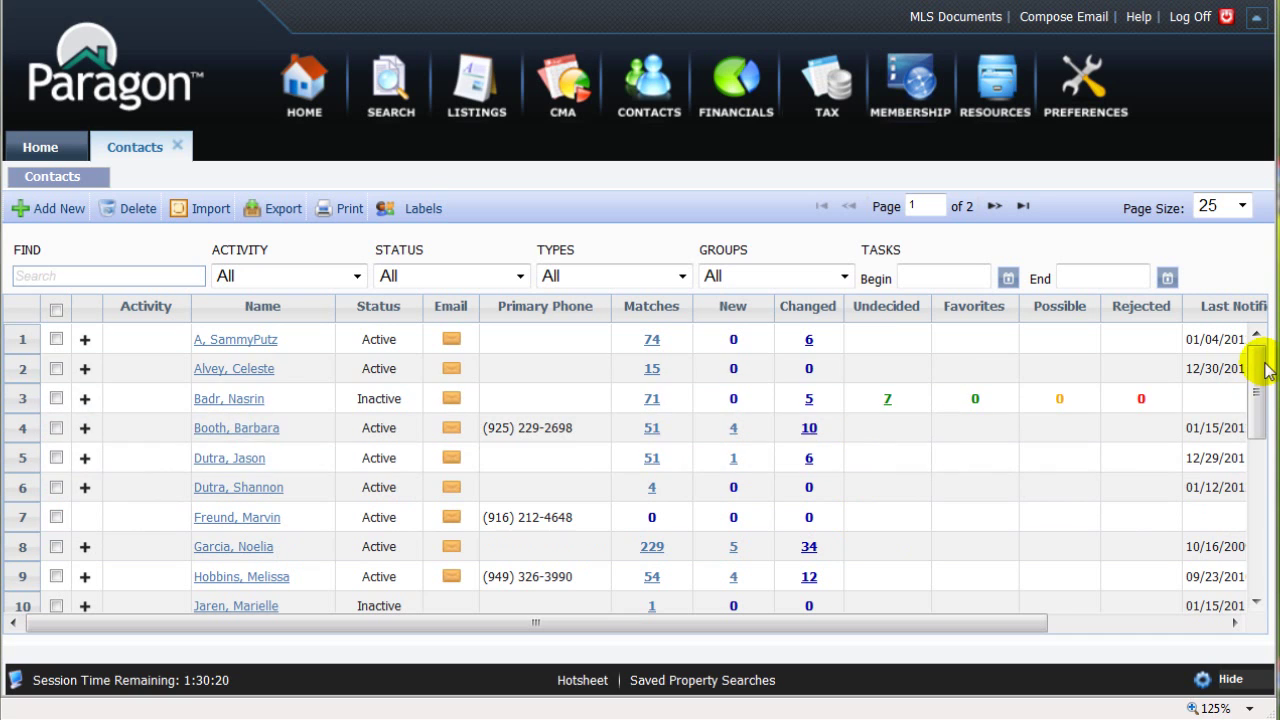
pyautogui.moveTo(1255, 375); pyautogui.dragTo(1200, 600)
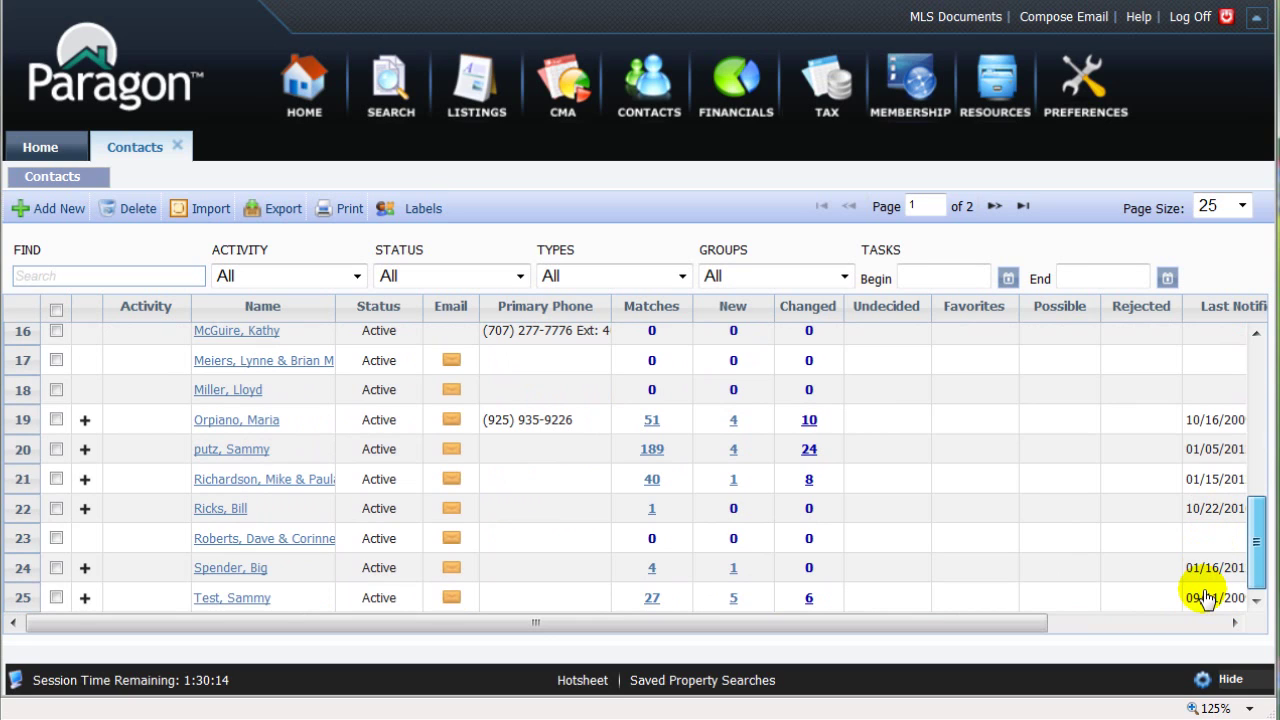
pyautogui.click(52, 279)
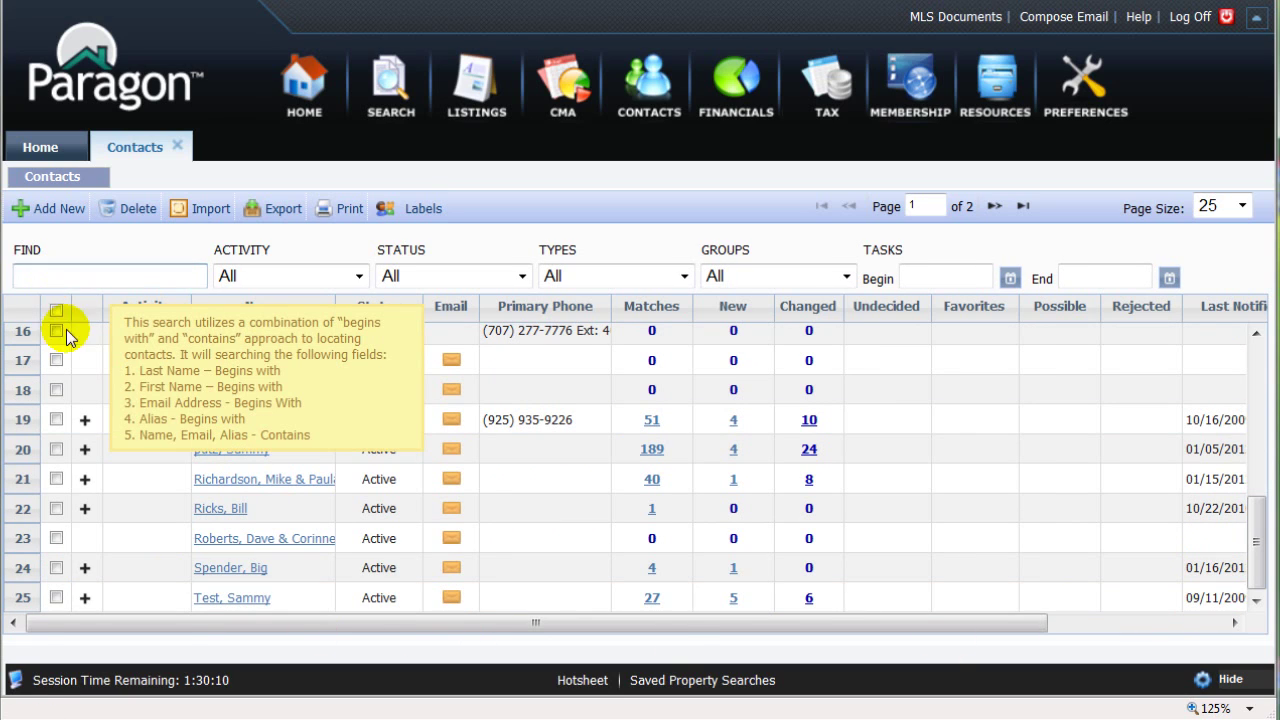
pyautogui.click(248, 568)
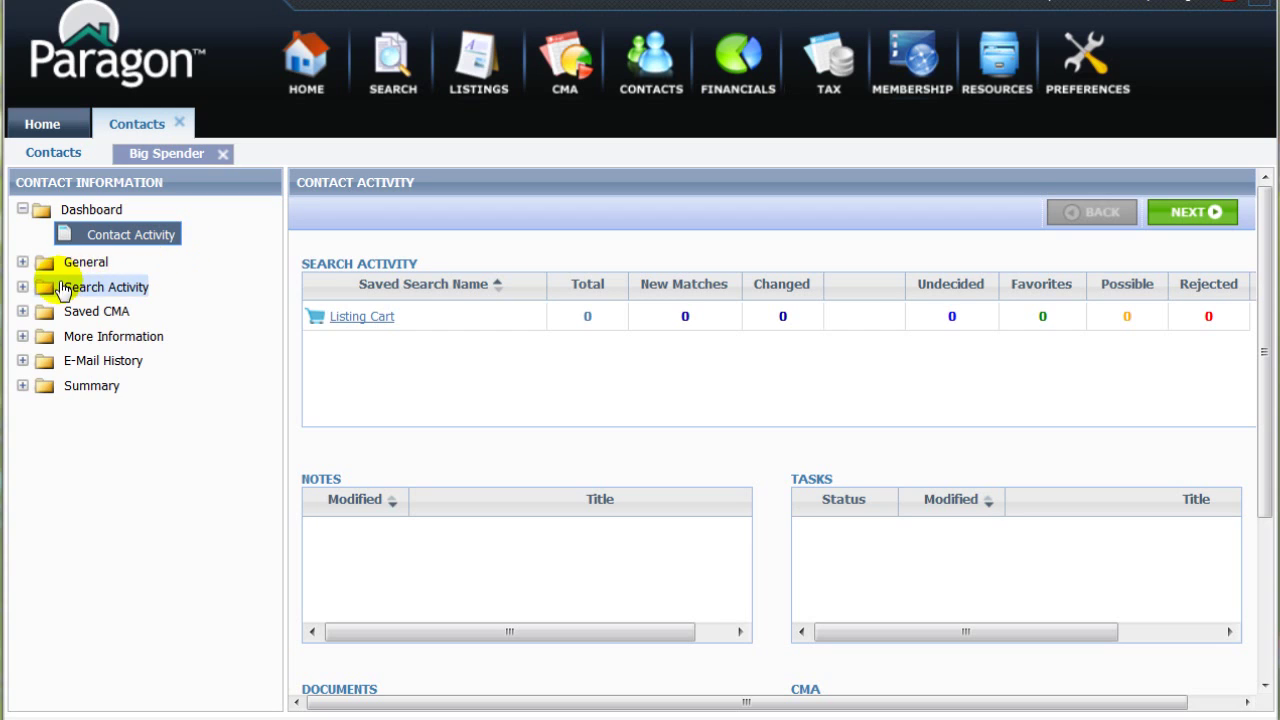
# Step: Start a new saved search for the contact's search activity in the RESIDENTIAL class
pyautogui.click(22, 287)
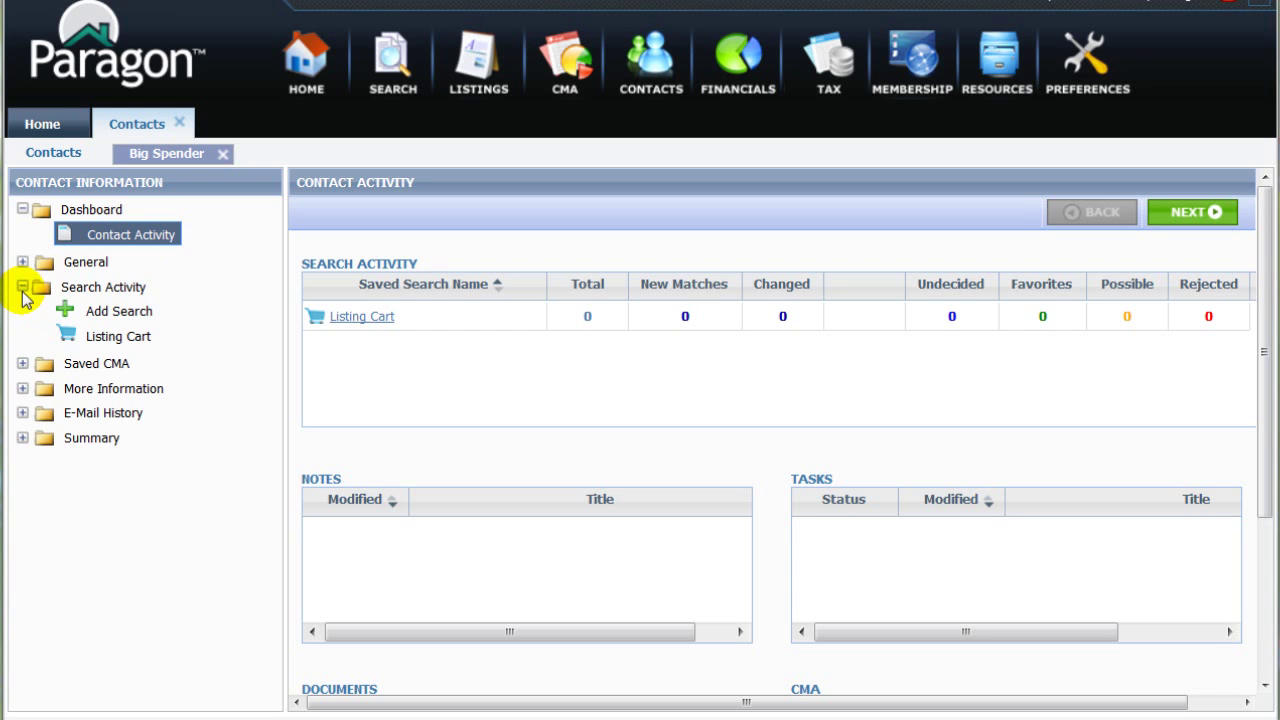
pyautogui.click(119, 311)
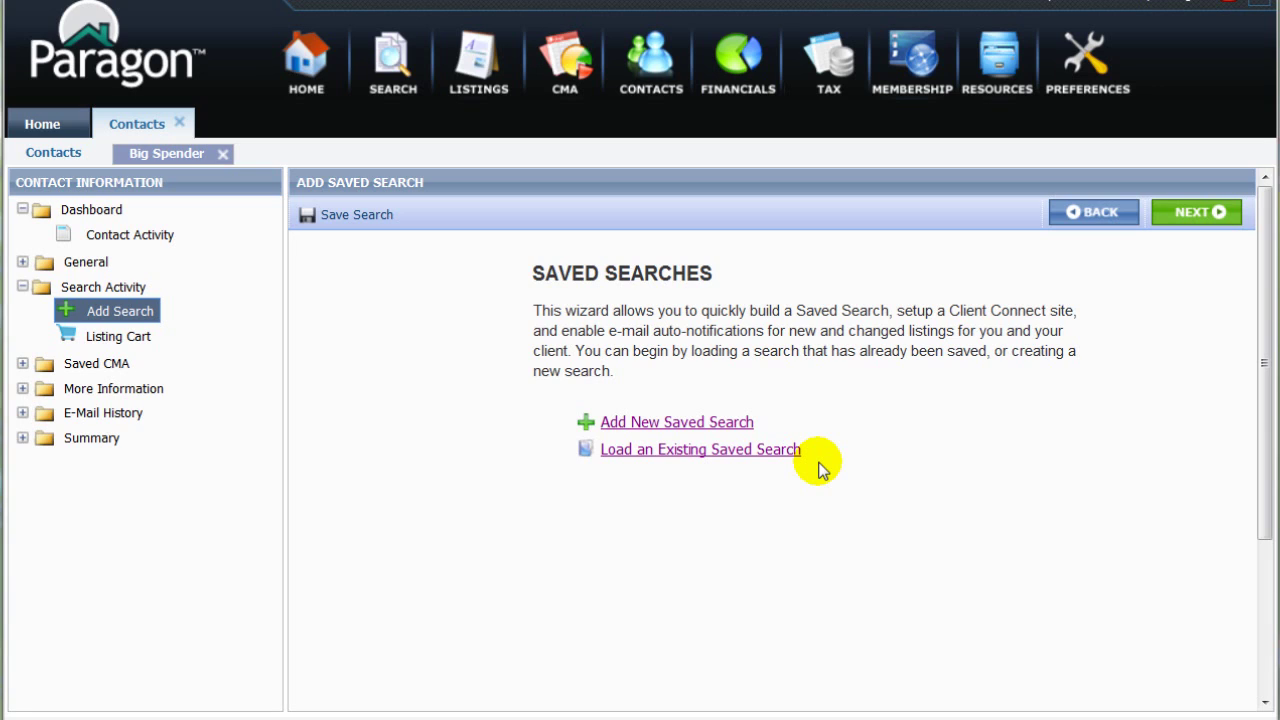
pyautogui.click(745, 428)
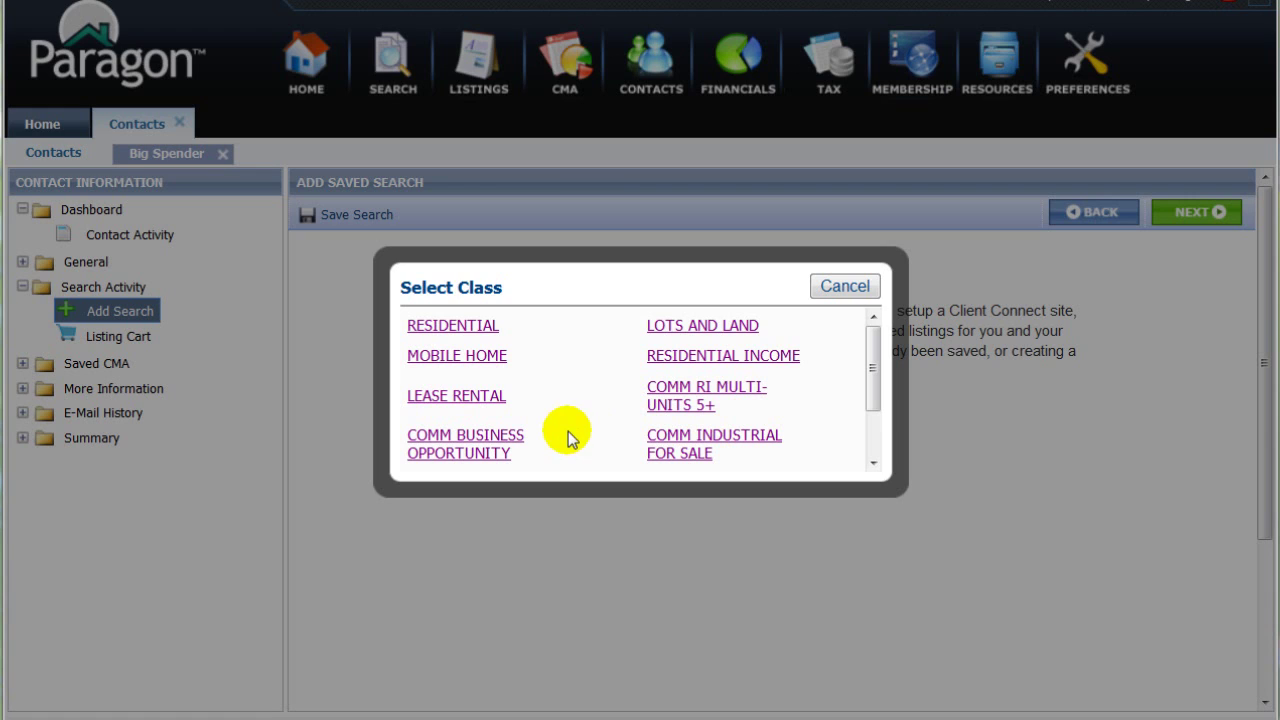
pyautogui.click(486, 327)
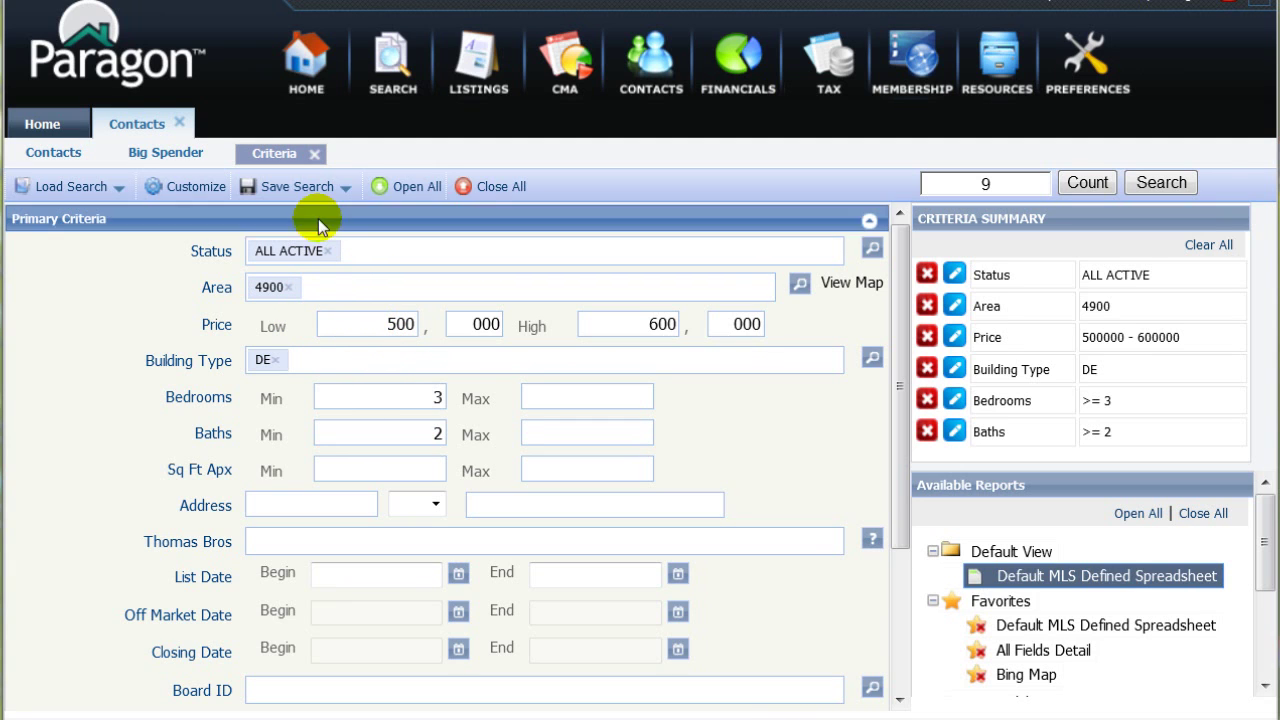
# Step: Save the search criteria under the name "Walnut Creek Search For" followed by the contact's name
pyautogui.click(310, 186)
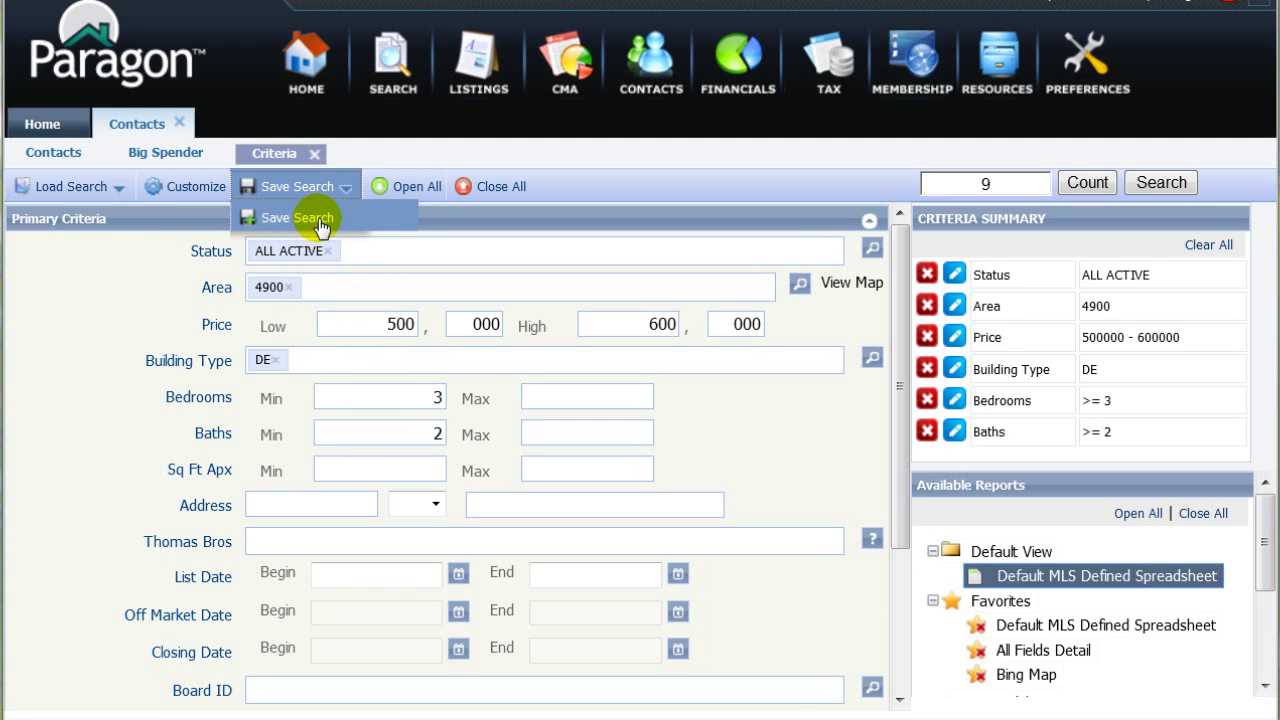
pyautogui.click(310, 220)
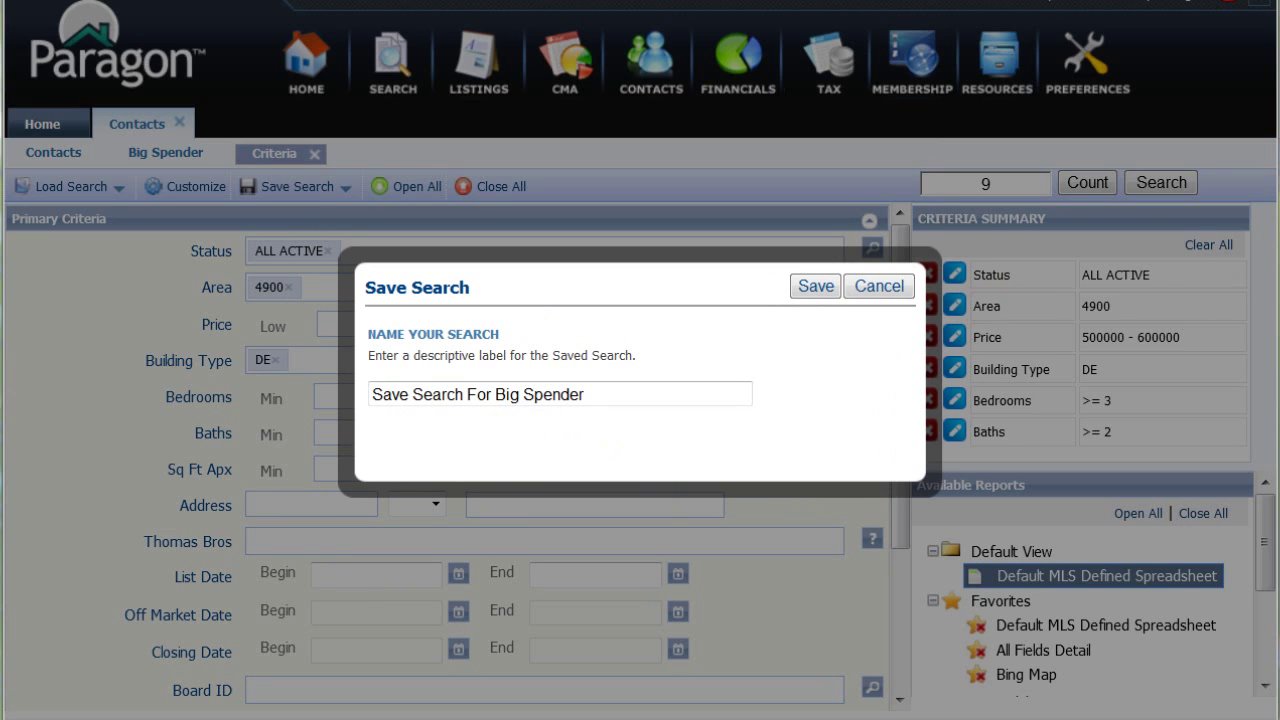
pyautogui.click(814, 286)
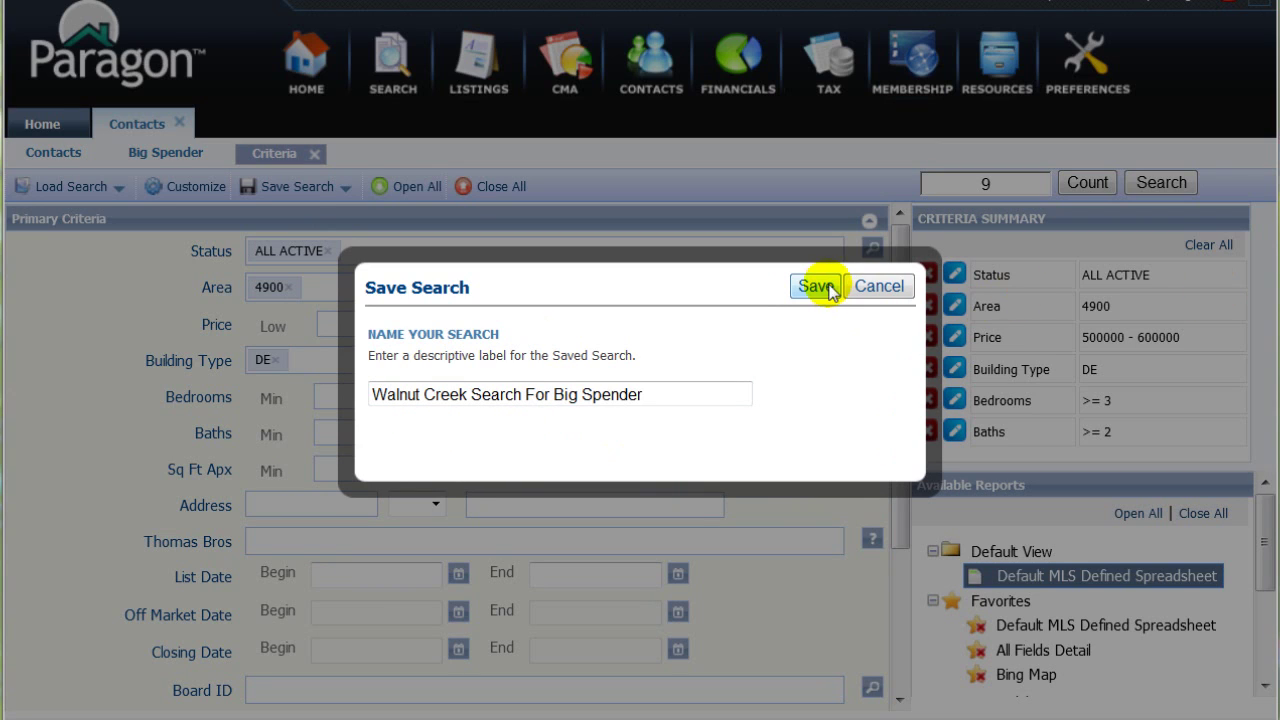
pyautogui.click(714, 458)
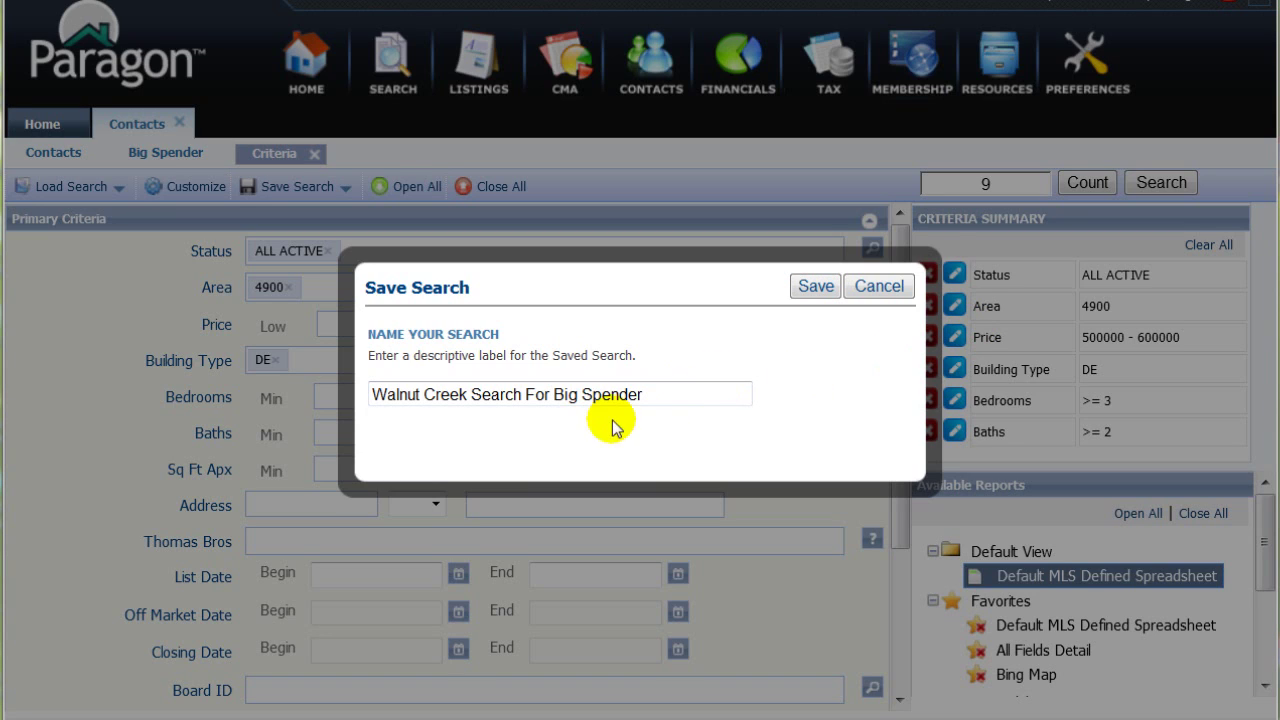
pyautogui.click(826, 292)
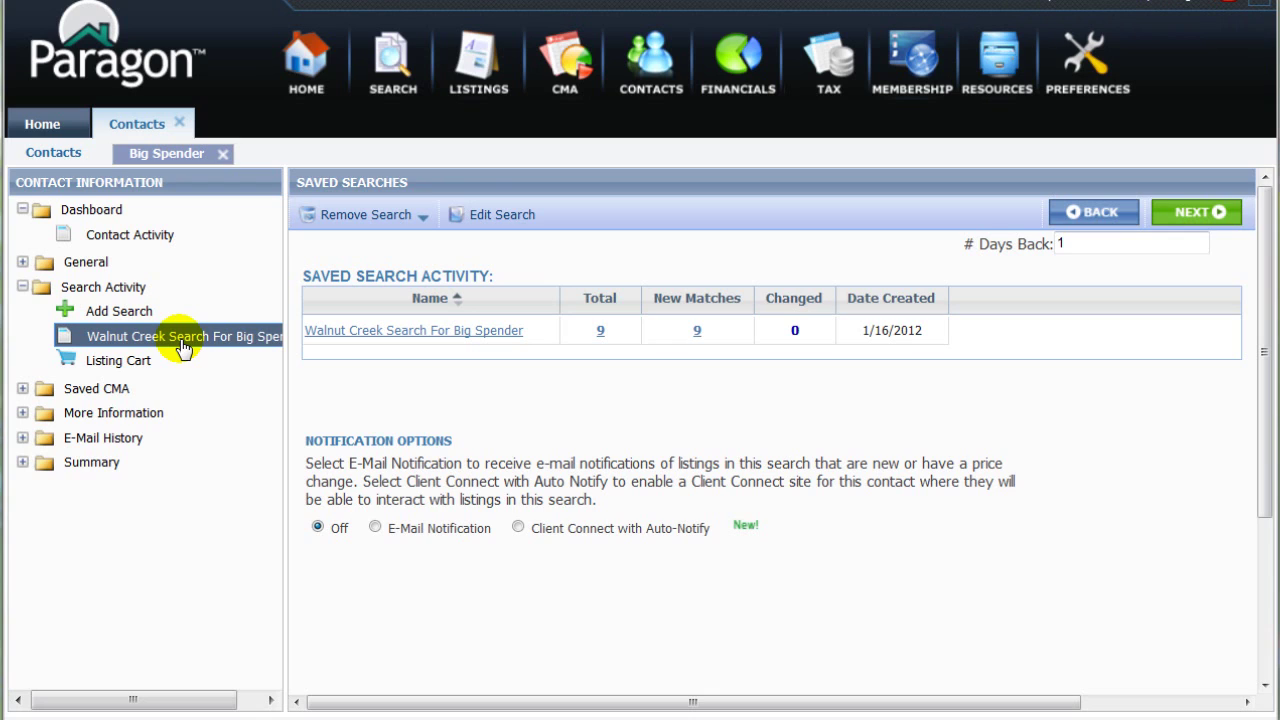
# Step: Enable E-Mail Notification for the Walnut Creek search, keeping the Bcc copy, and set its result view to MAX - Client
pyautogui.click(362, 333)
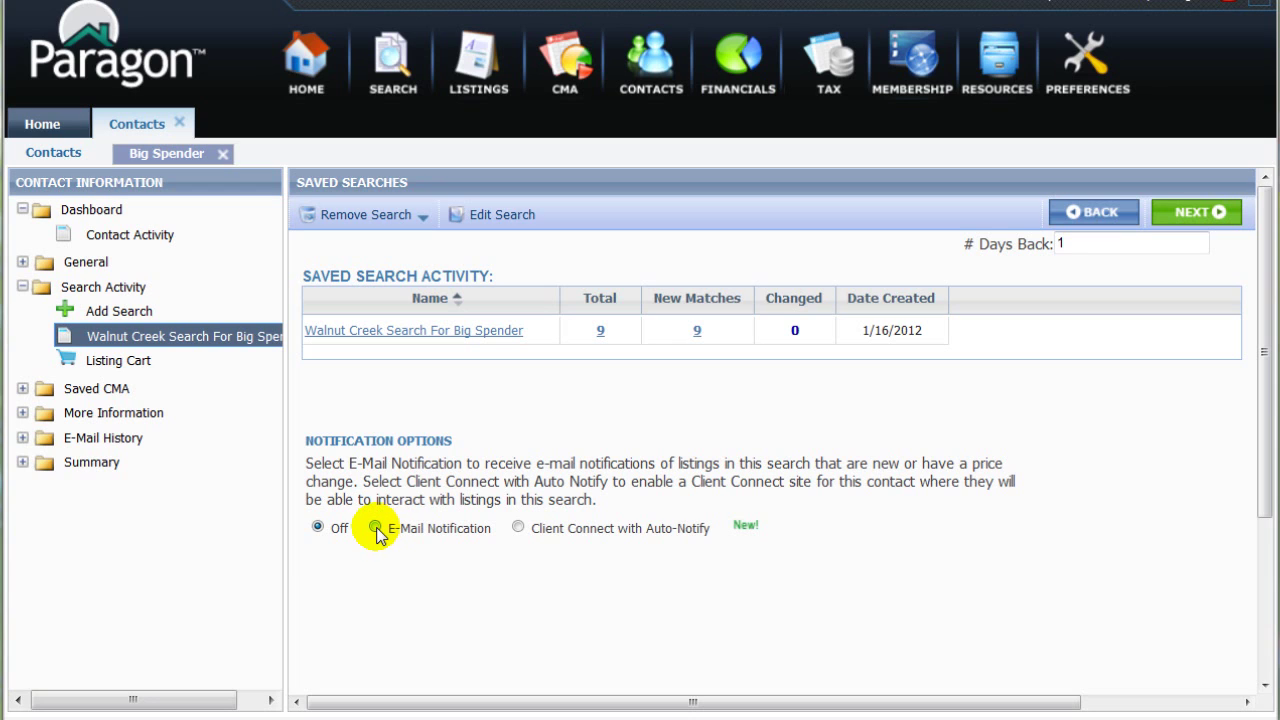
pyautogui.click(375, 527)
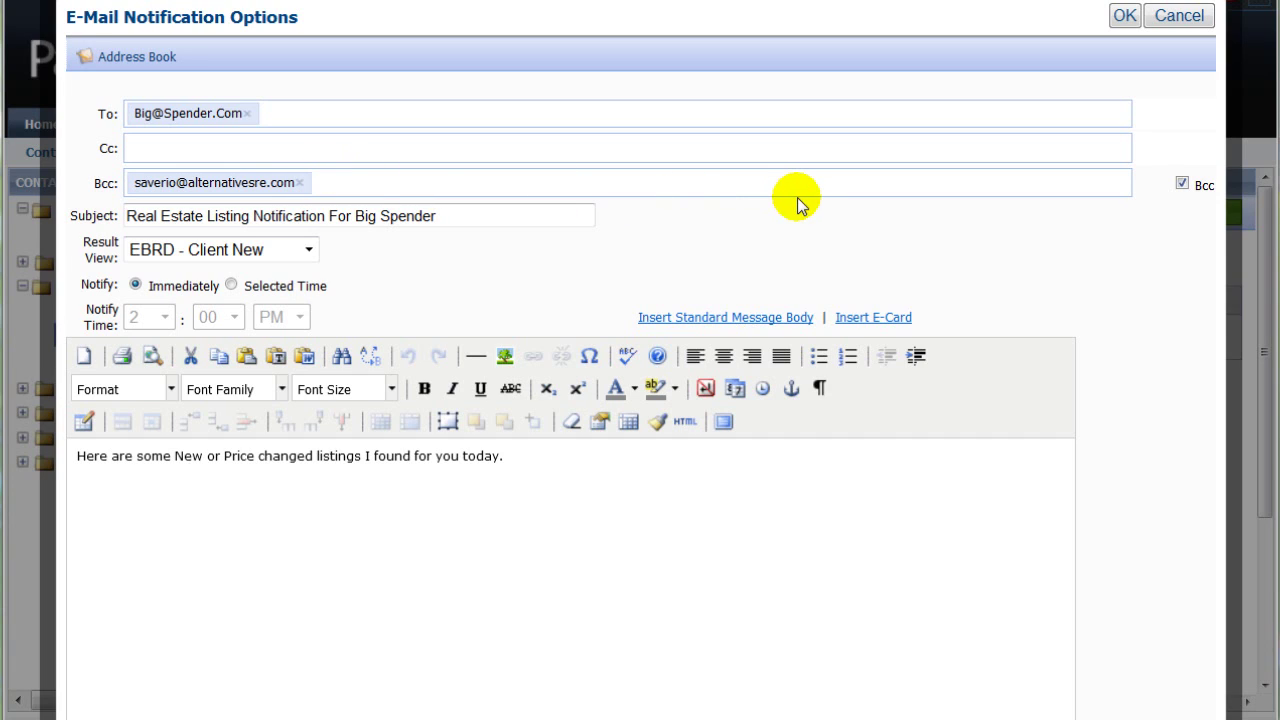
pyautogui.click(1183, 185)
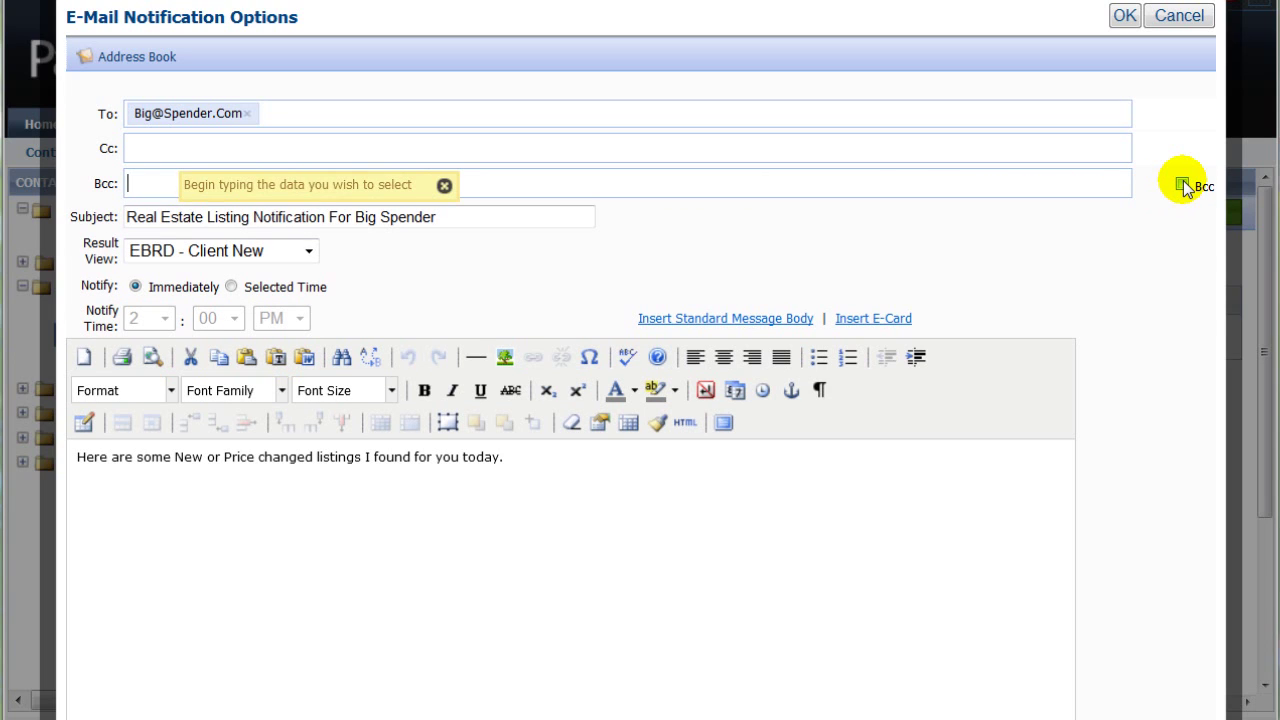
pyautogui.click(1183, 185)
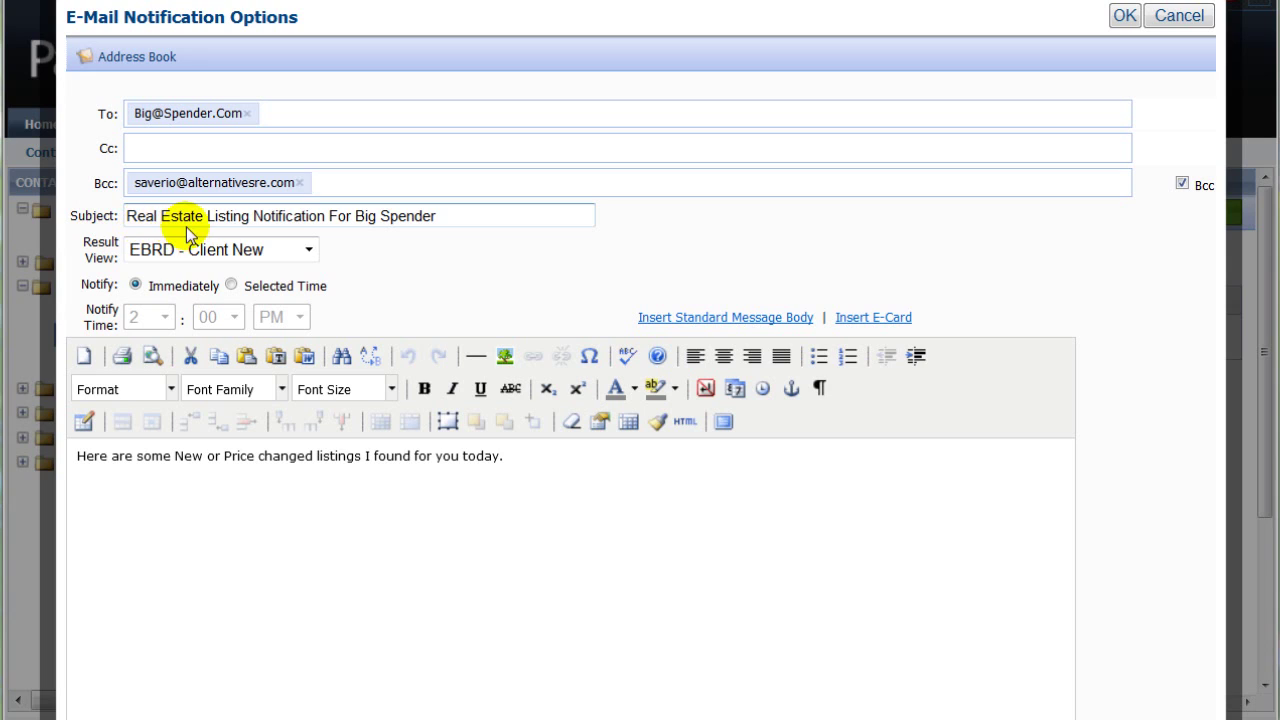
pyautogui.click(457, 219)
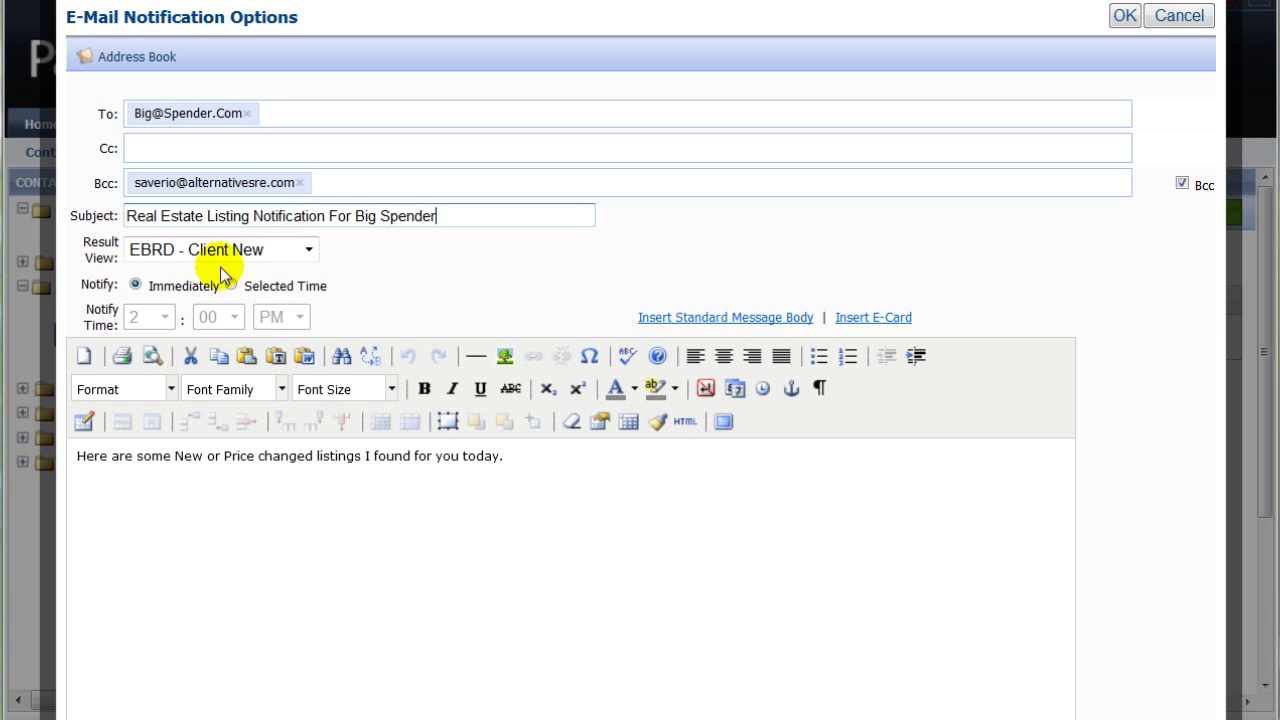
pyautogui.click(312, 253)
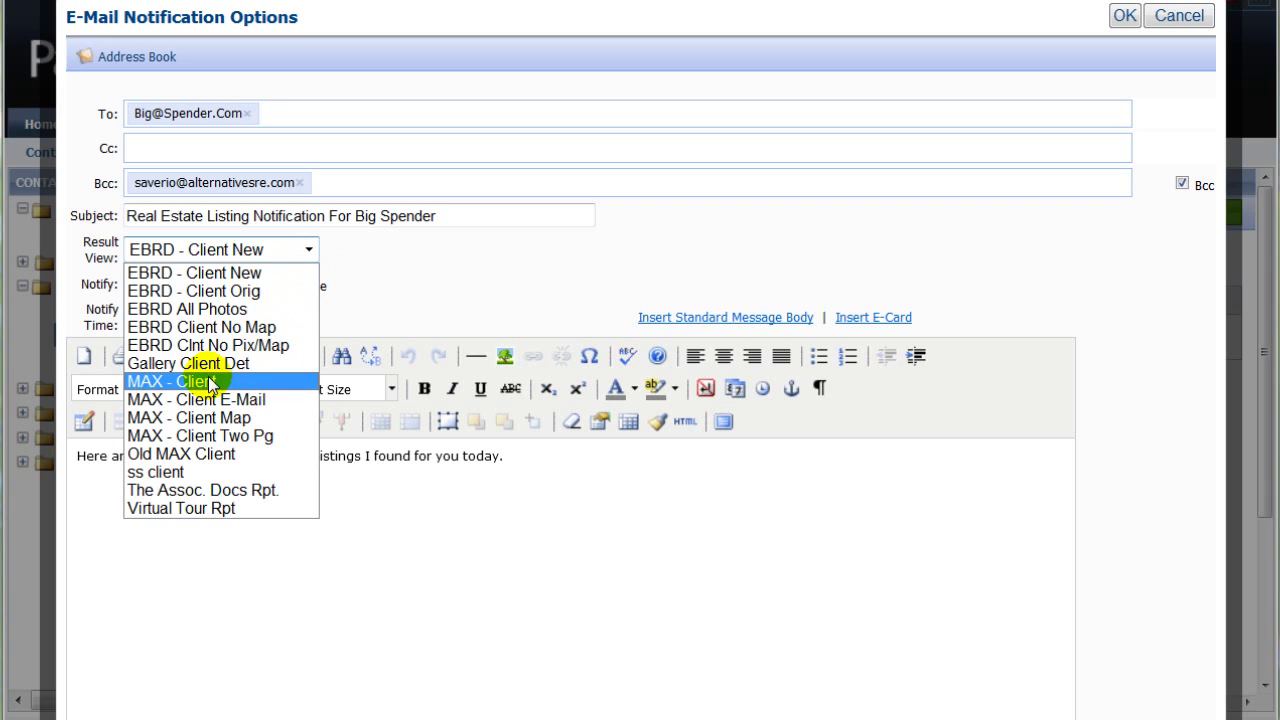
pyautogui.click(240, 382)
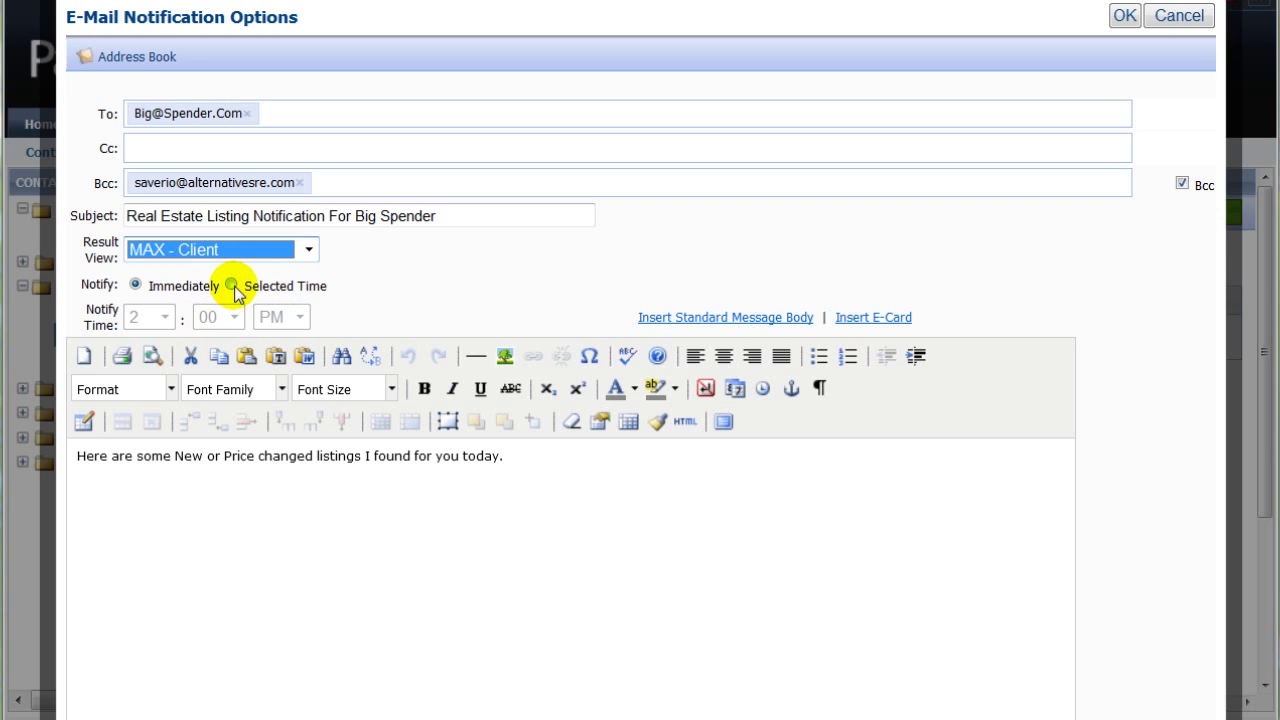
# Step: Schedule the notification for a selected time of 5:30 PM
pyautogui.click(232, 286)
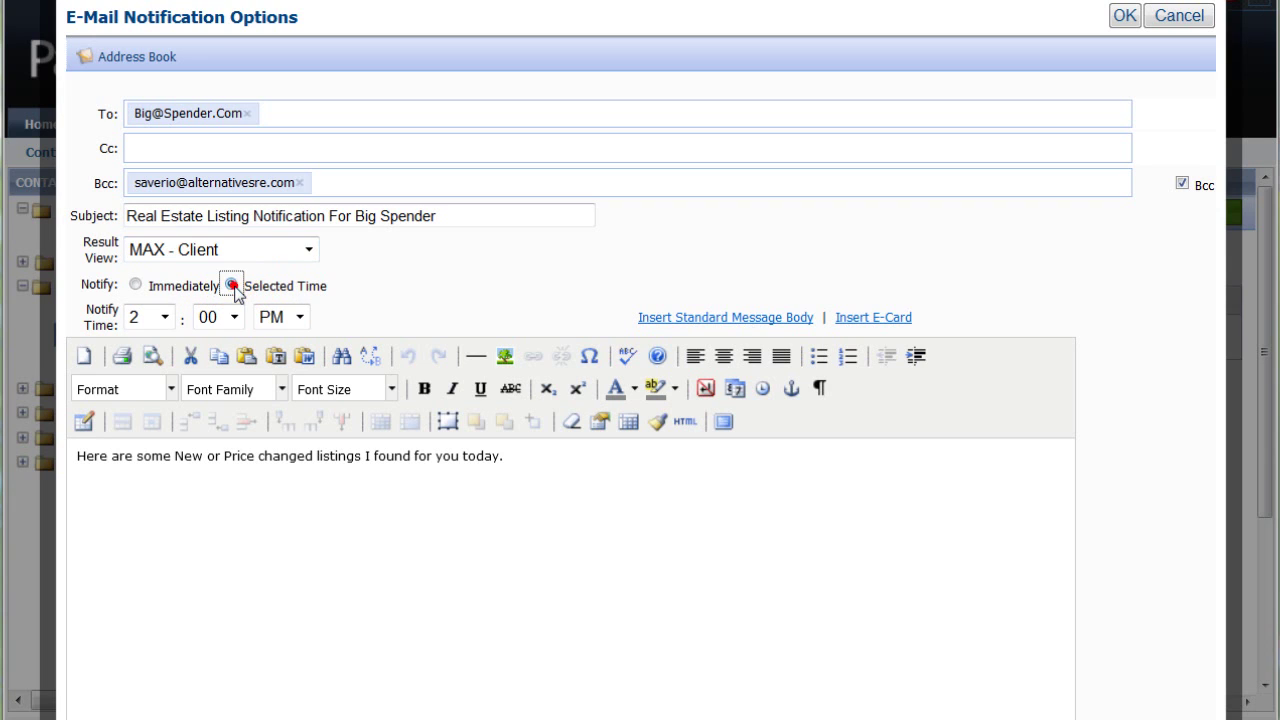
pyautogui.click(165, 318)
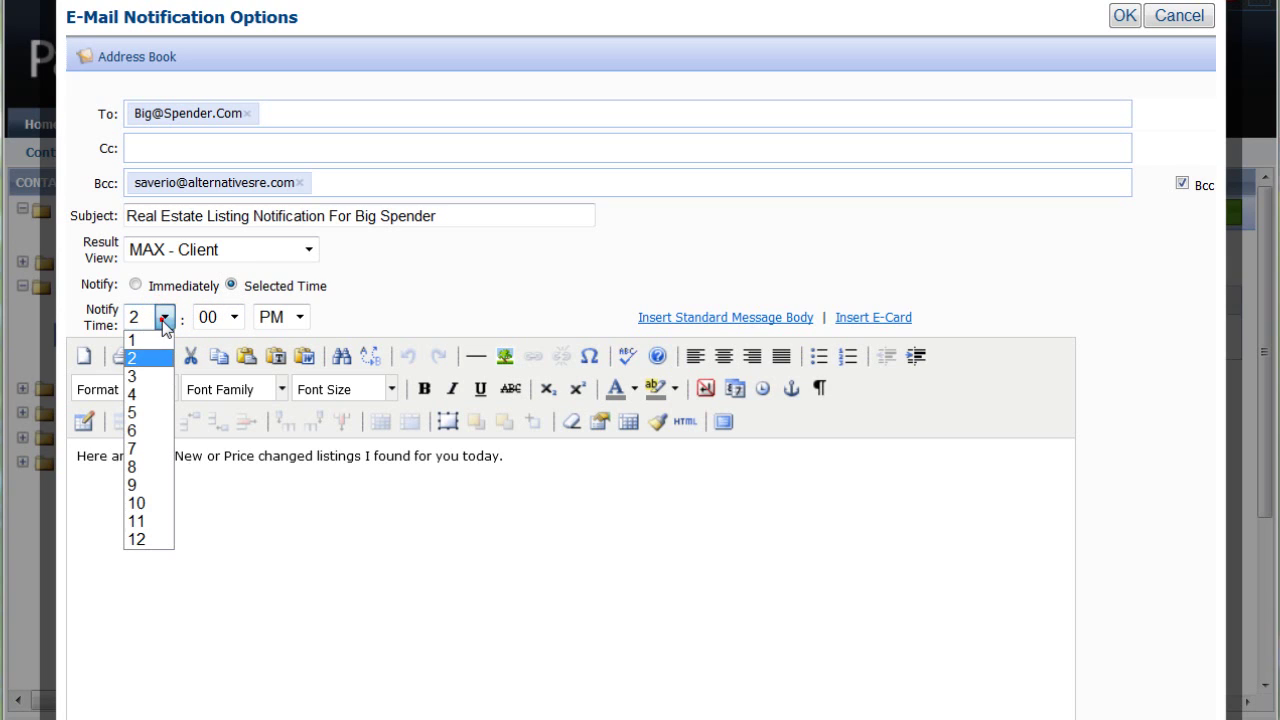
pyautogui.click(146, 413)
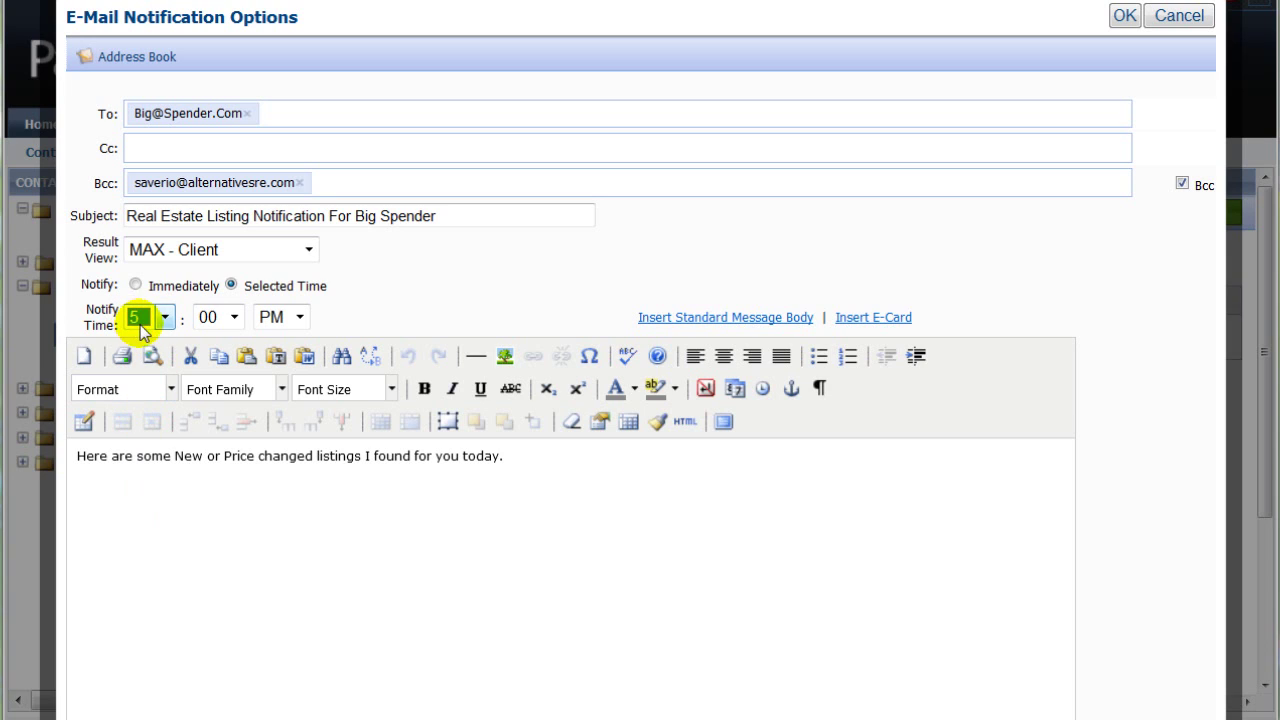
pyautogui.click(222, 319)
pyautogui.click(210, 359)
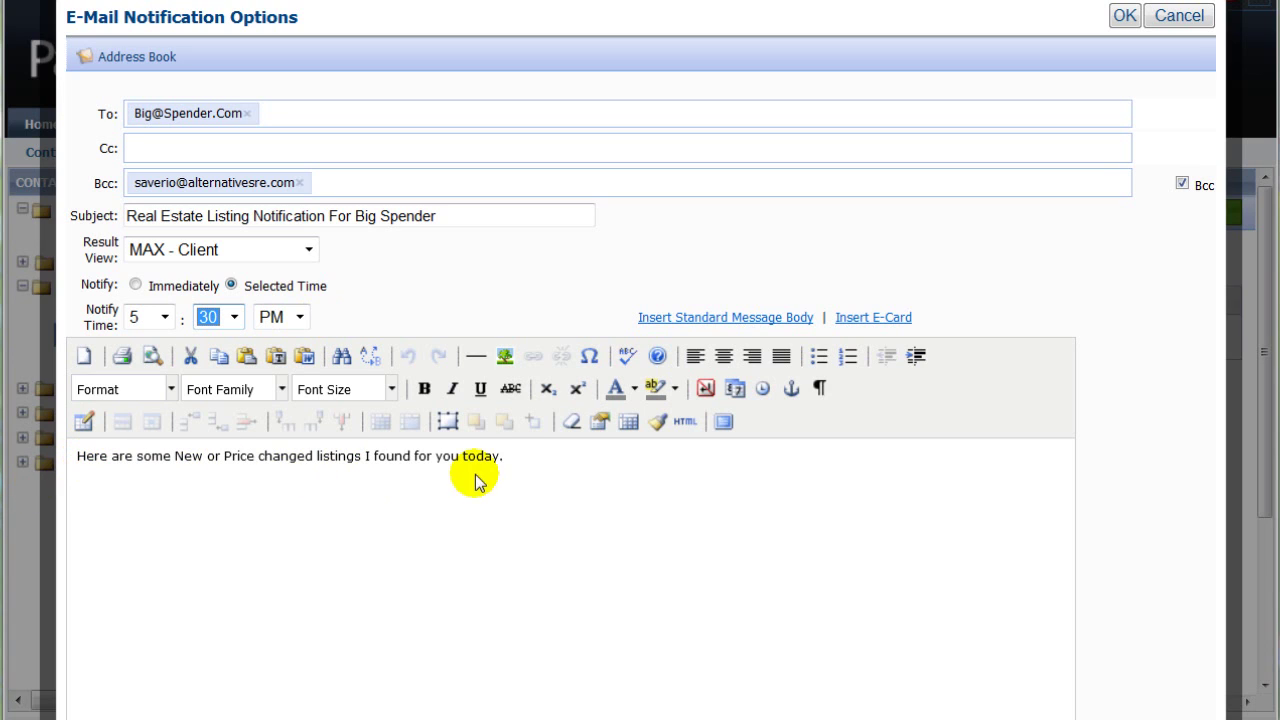
# Step: Replace the message text with the standard message body, insert the e-card below it, and accept the notification options
pyautogui.click(505, 457)
pyautogui.moveTo(505, 457); pyautogui.dragTo(56, 462)
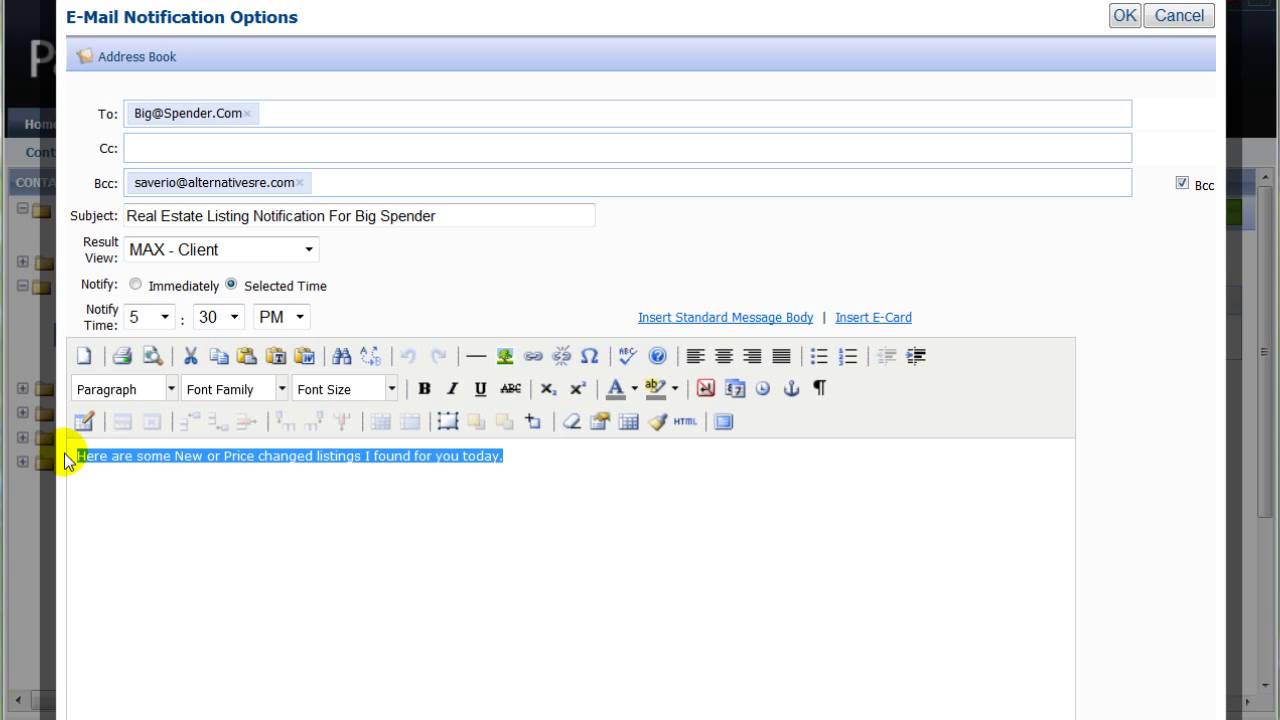
pyautogui.press('Delete')
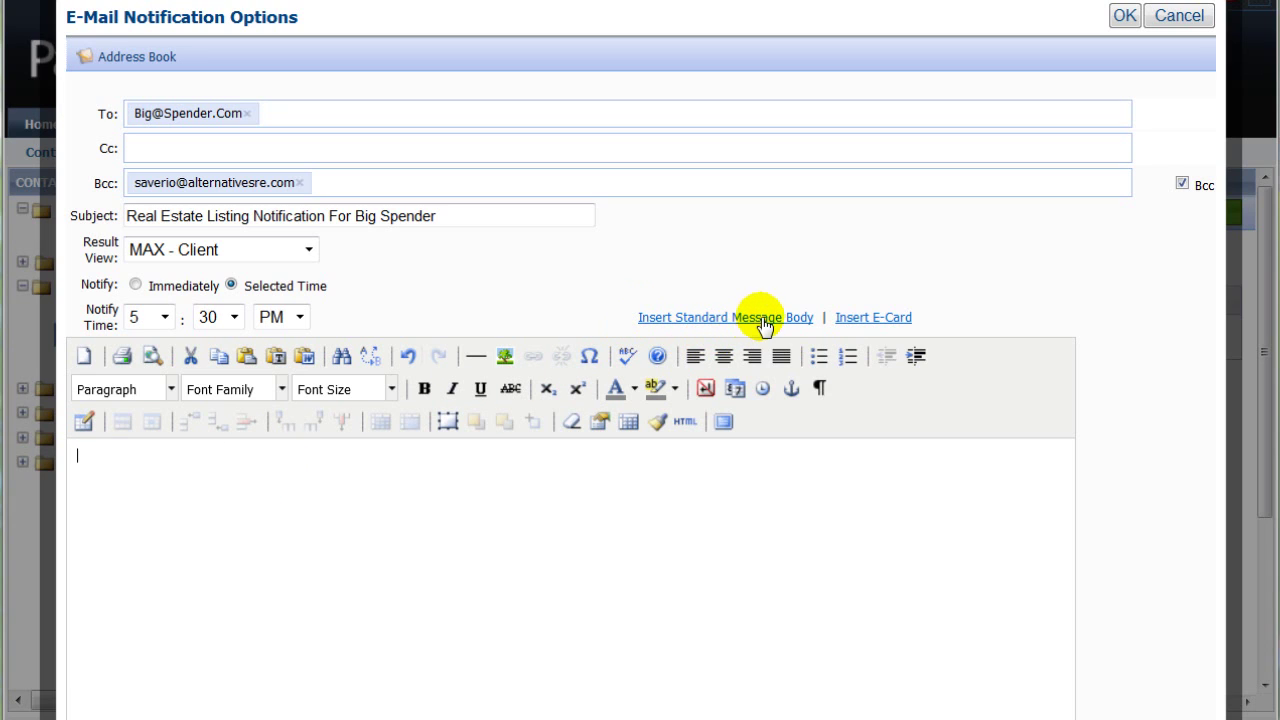
pyautogui.click(705, 319)
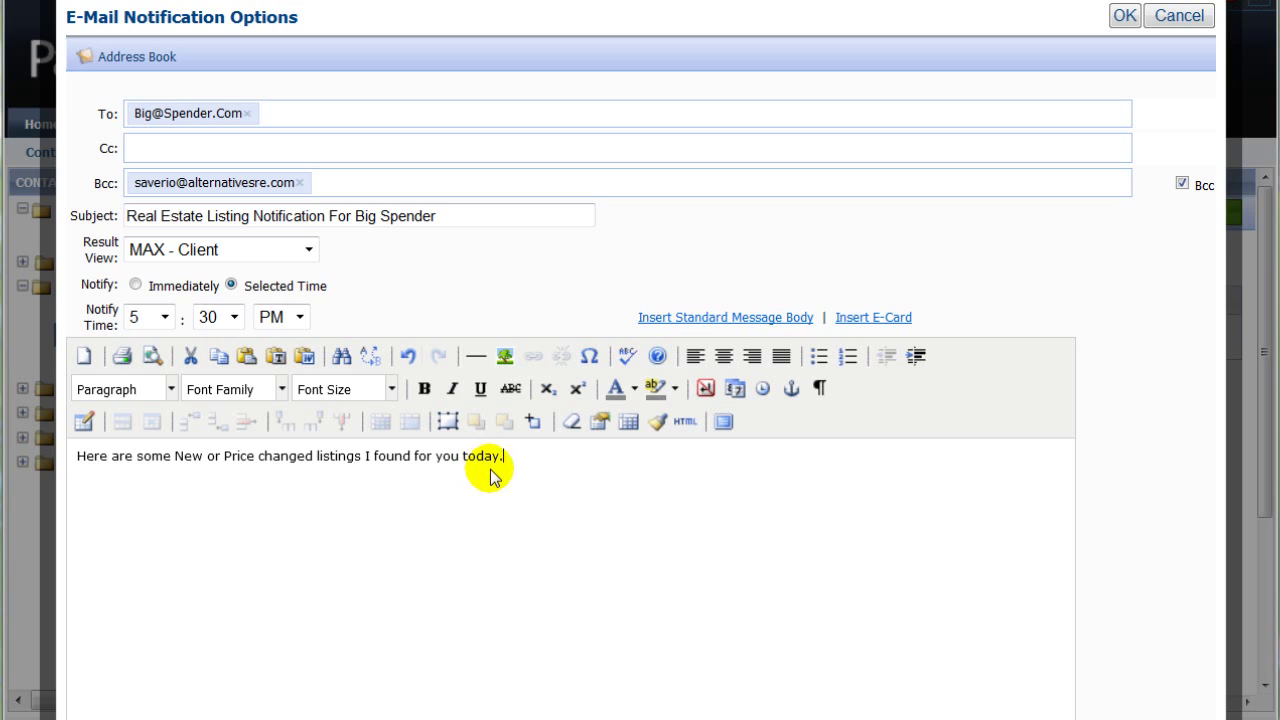
pyautogui.click(899, 320)
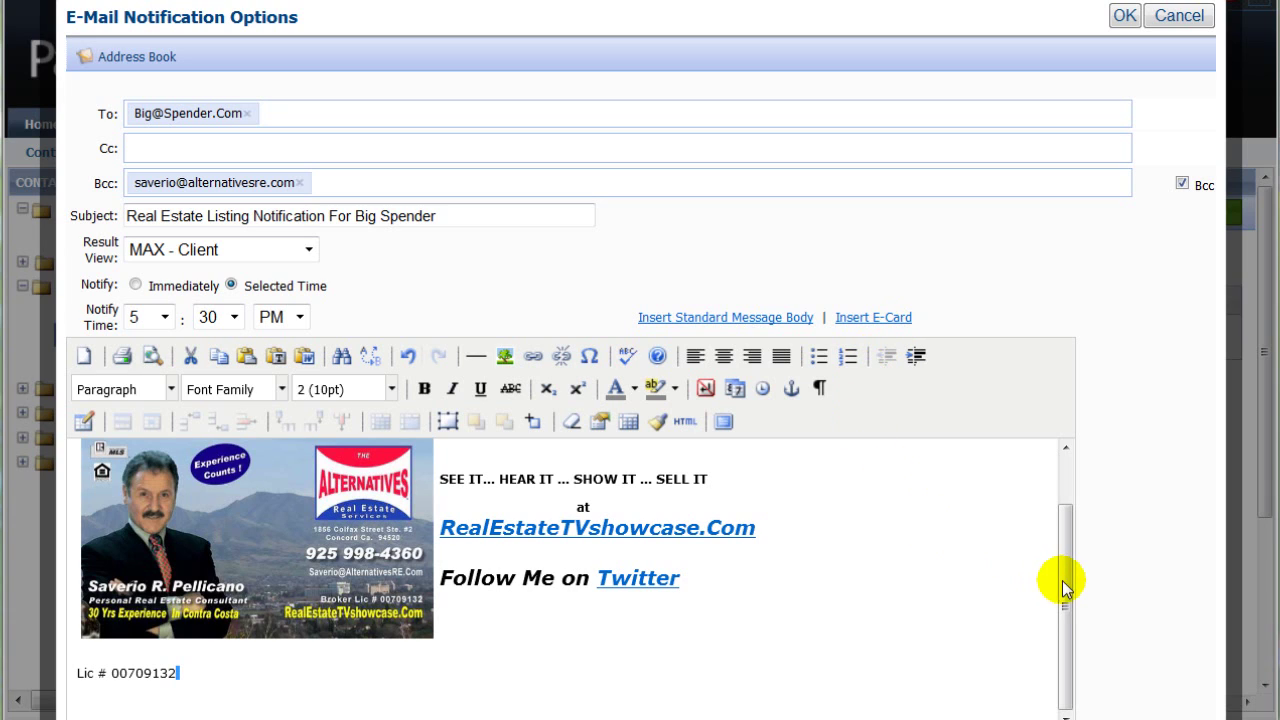
pyautogui.moveTo(1068, 558); pyautogui.dragTo(1077, 477)
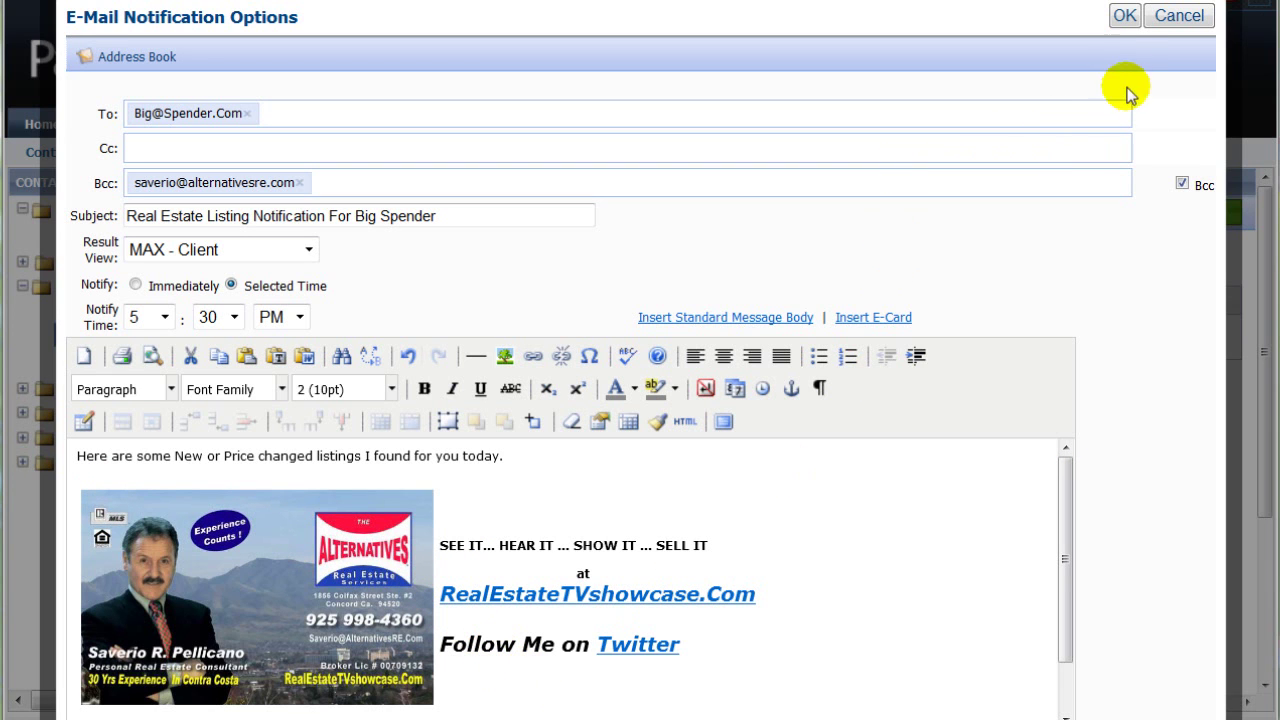
pyautogui.click(1126, 16)
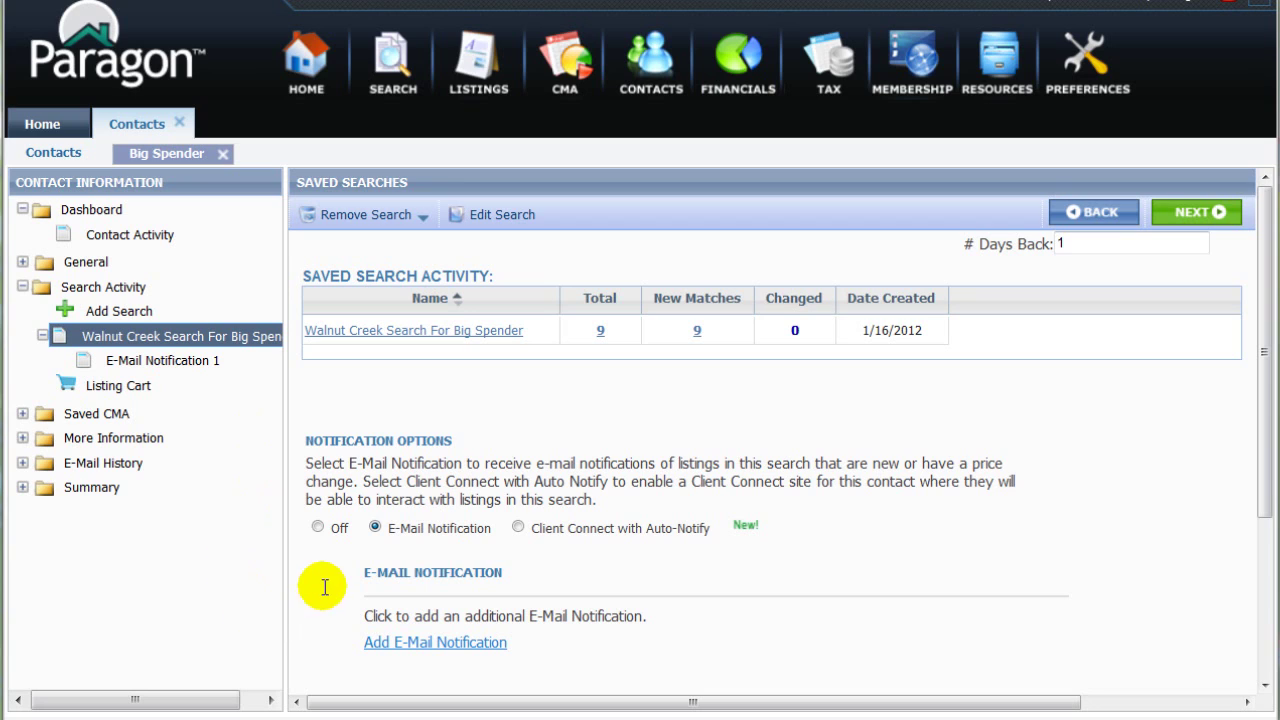
# Step: Switch the saved search's notifications off and back to E-Mail Notification
pyautogui.click(318, 527)
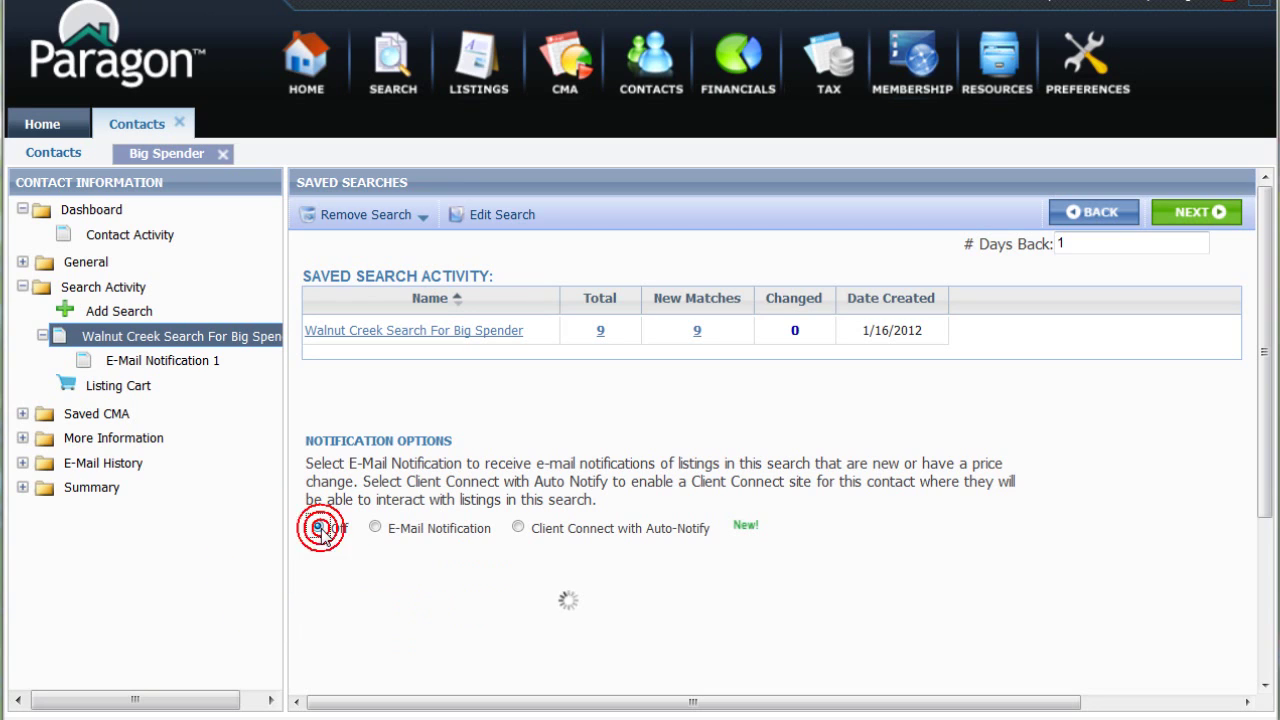
pyautogui.click(375, 527)
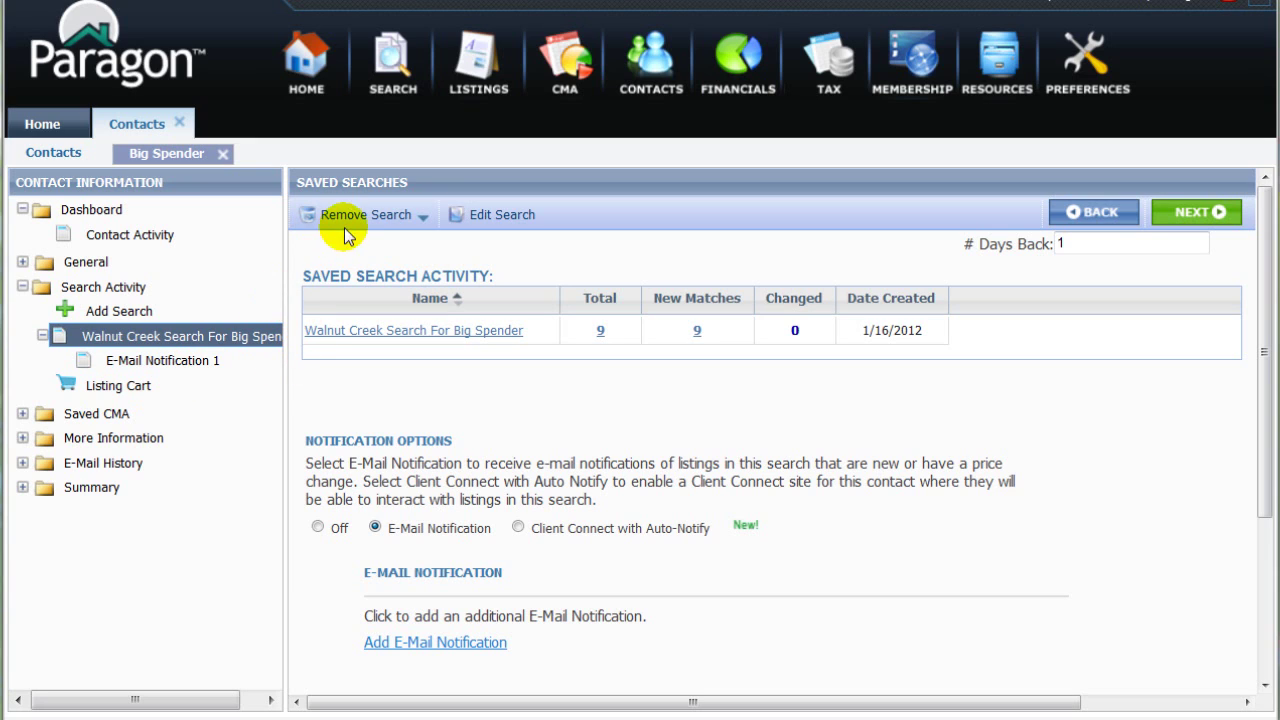
# Step: Review the settings of E-Mail Notification 1 under the Walnut Creek search and return to the home page
pyautogui.click(198, 366)
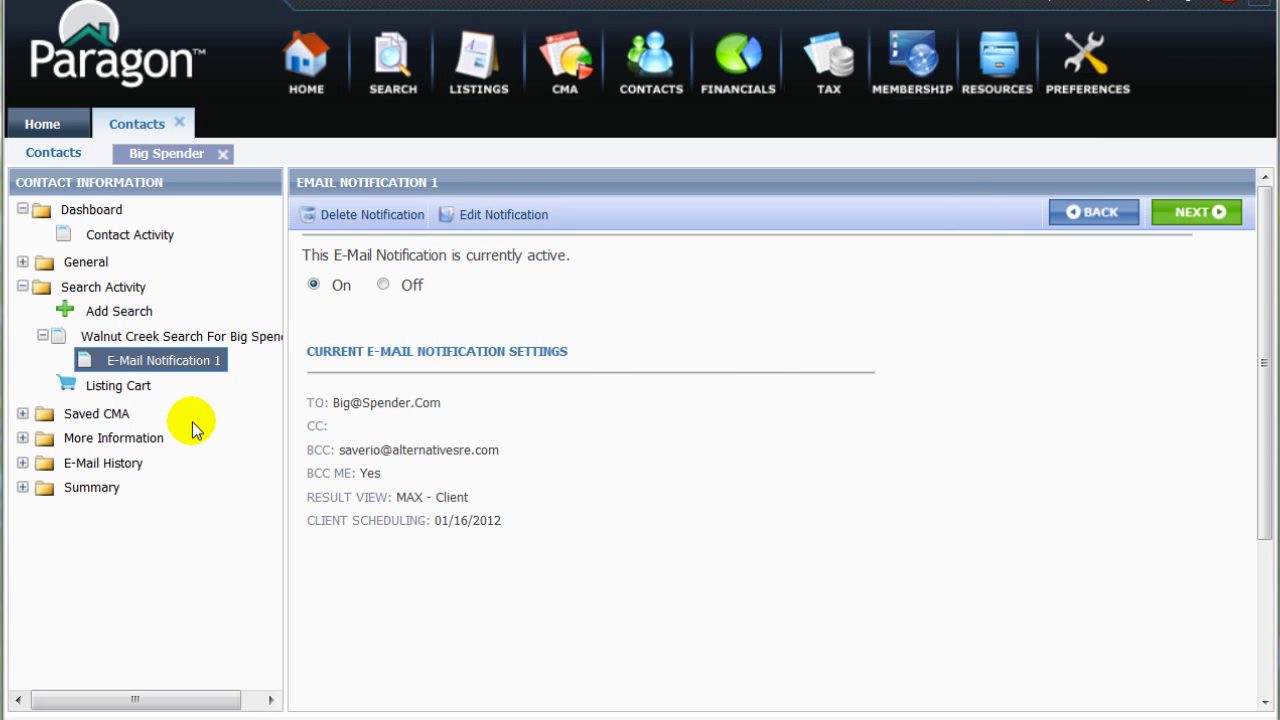
pyautogui.click(302, 56)
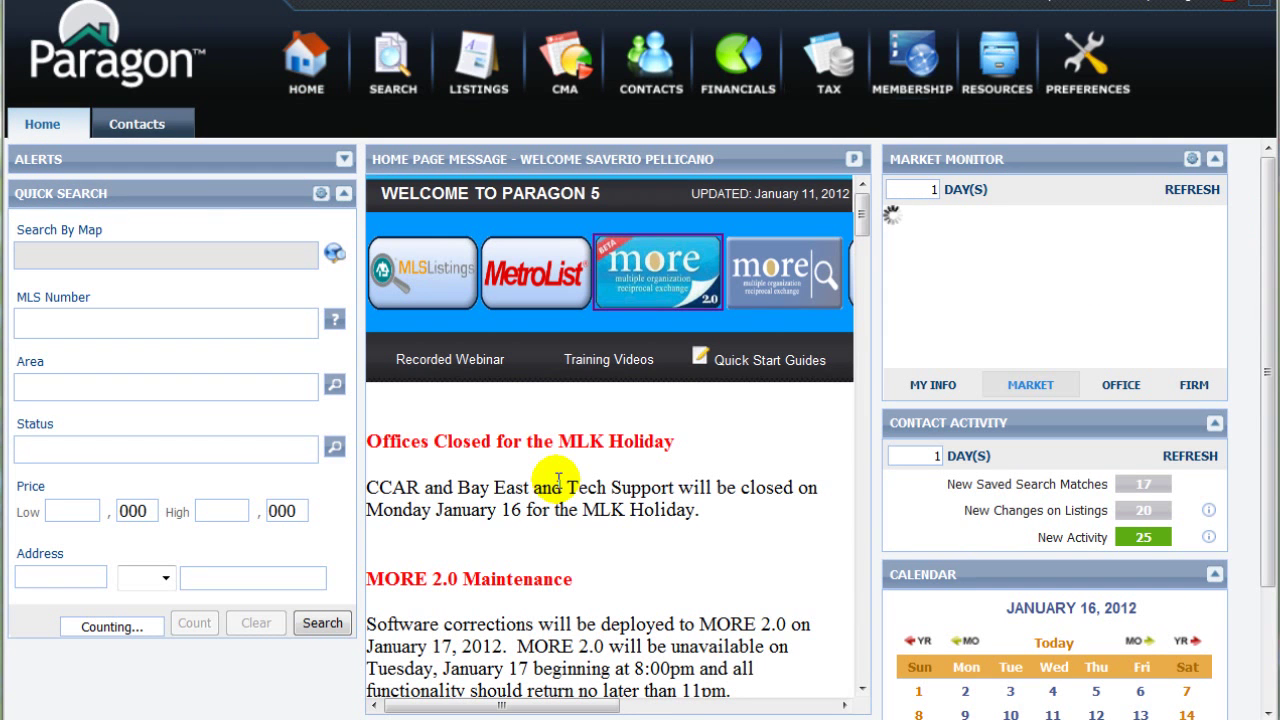